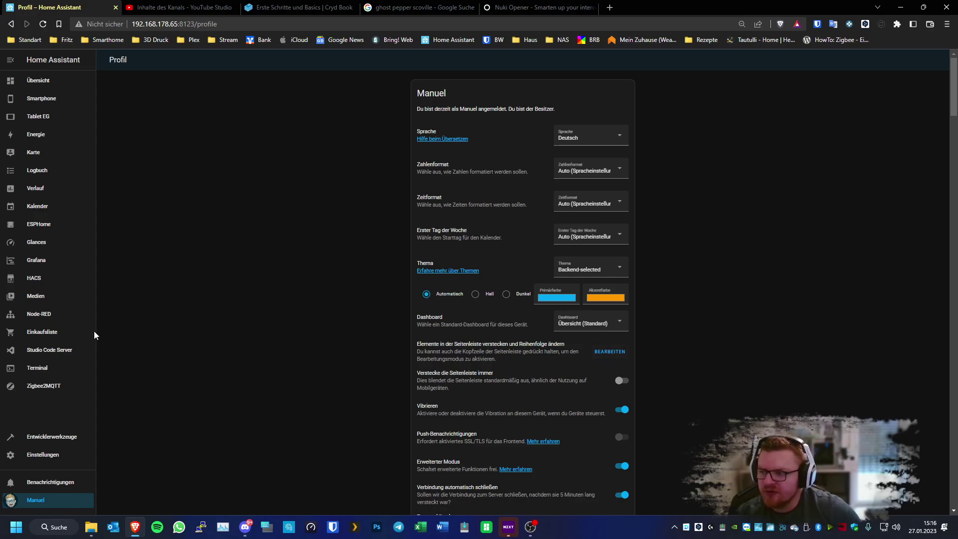
# Step: Edit the sidebar entries to hide Kalender and Einkaufsliste, and finish the sidebar editing
pyautogui.click(610, 351)
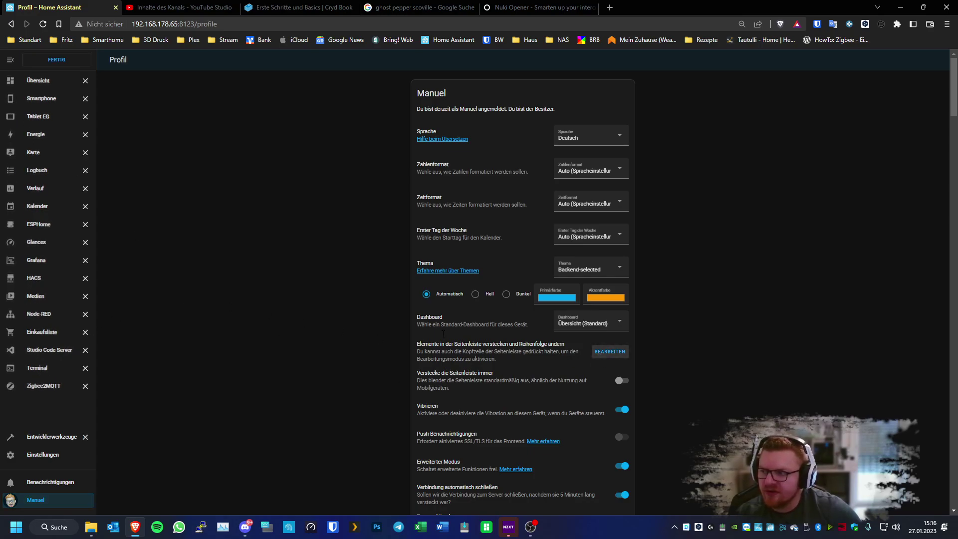
pyautogui.moveTo(38, 209); pyautogui.dragTo(39, 395)
pyautogui.click(84, 387)
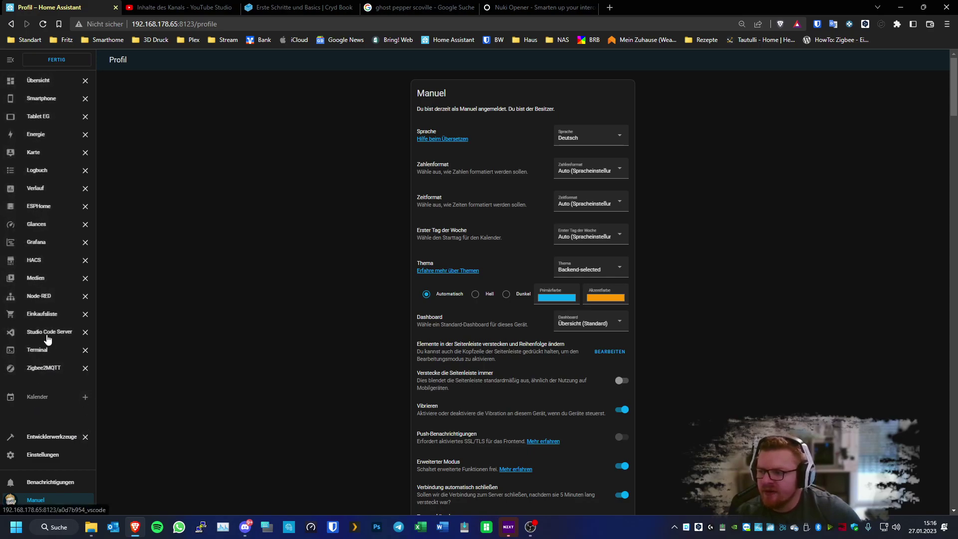
pyautogui.click(85, 315)
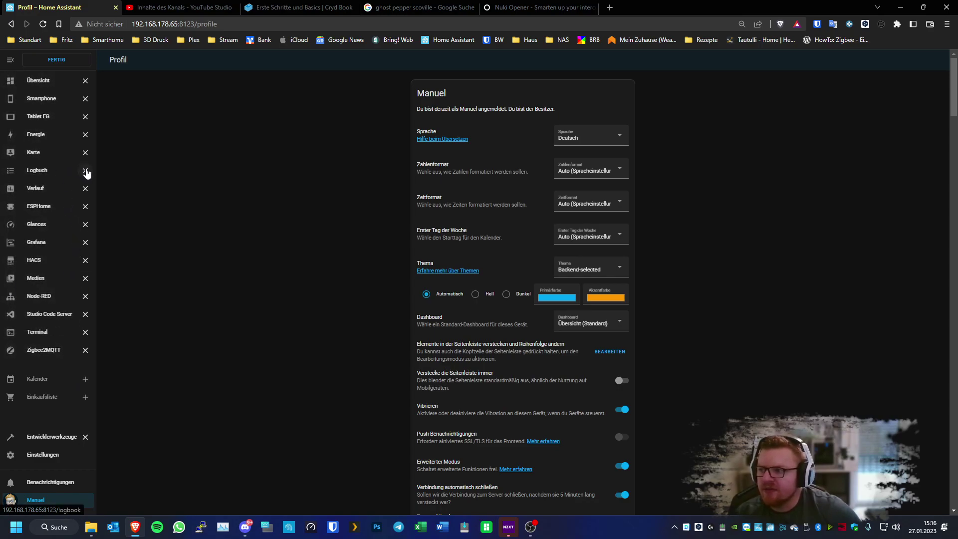
pyautogui.click(59, 63)
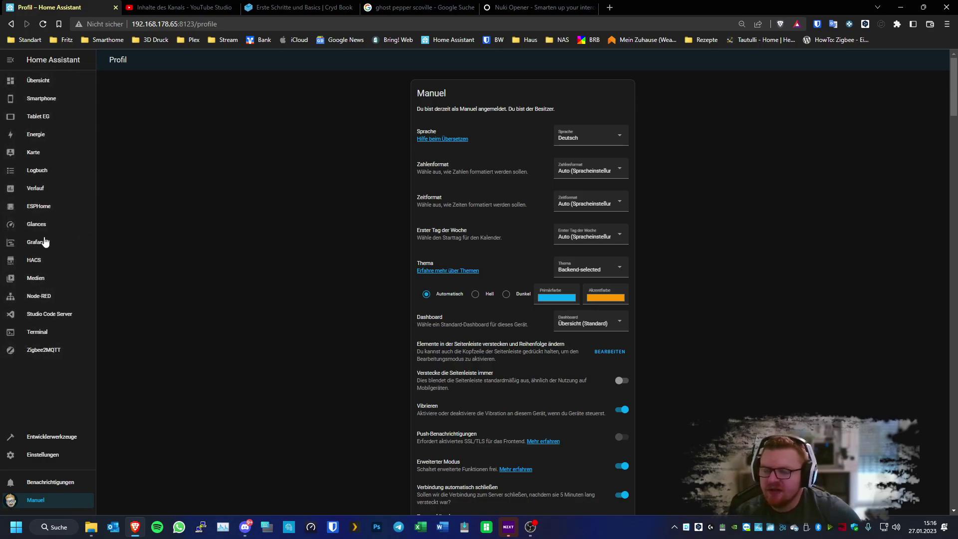
# Step: Try the option that always hides the sidebar, switch it back off and expand the sidebar again
pyautogui.scroll(-2, 400, 352)
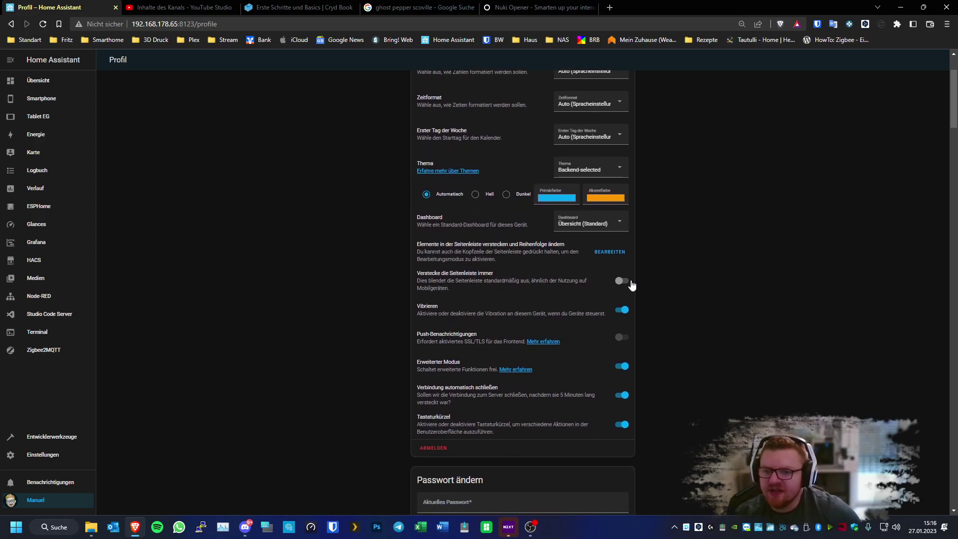
pyautogui.click(624, 280)
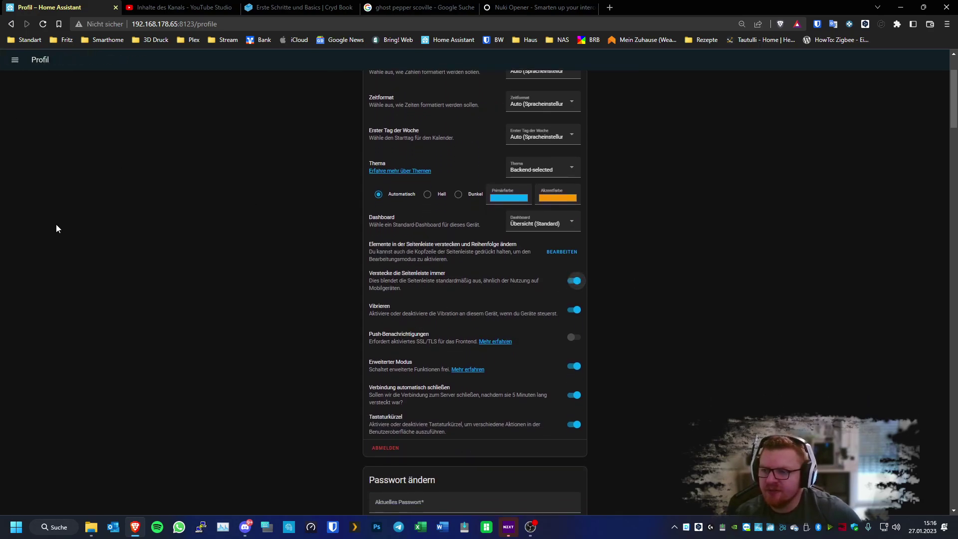
pyautogui.click(573, 281)
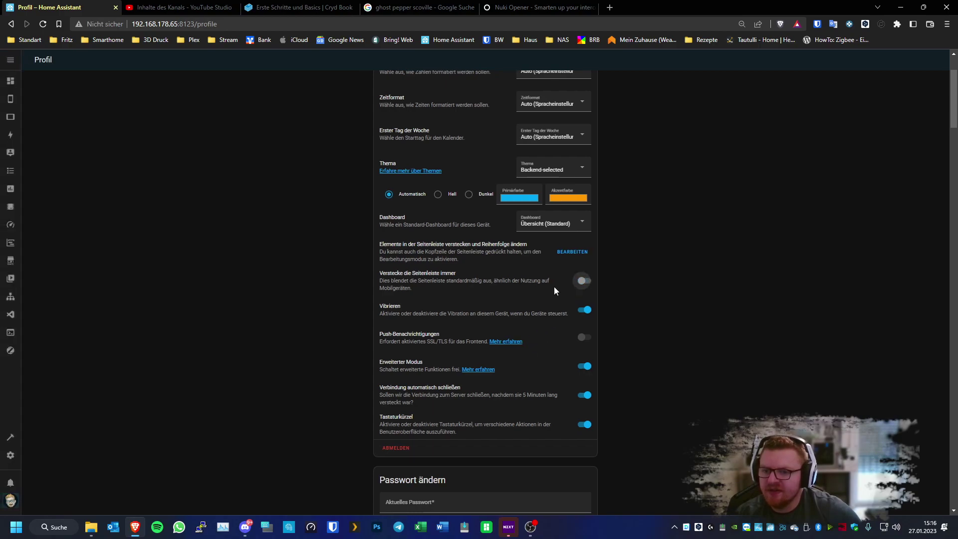
pyautogui.click(10, 60)
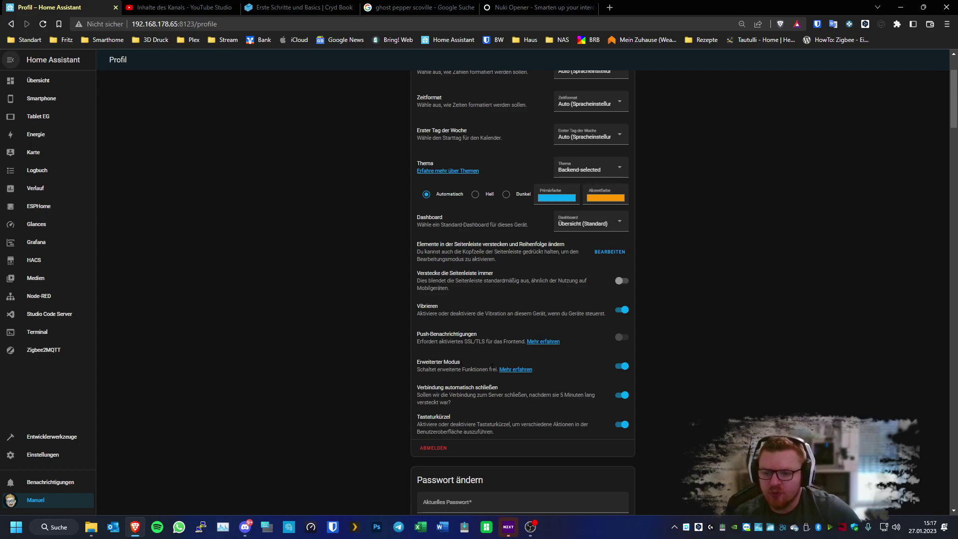
# Step: Read the linked help page on Advanced mode and look through its 0.96 release notes, then return to the profile page
pyautogui.click(509, 370)
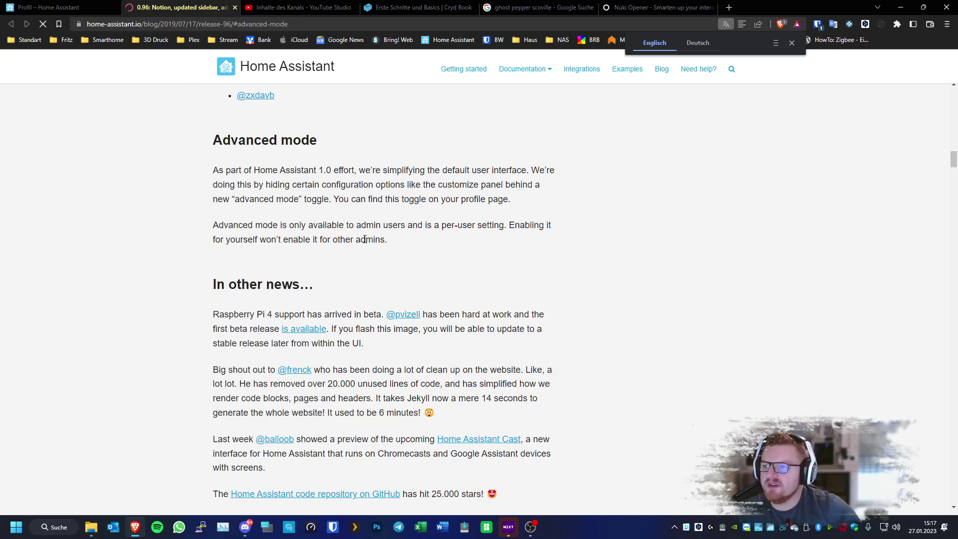
pyautogui.scroll(-1, 264, 188)
pyautogui.scroll(-8, 263, 188)
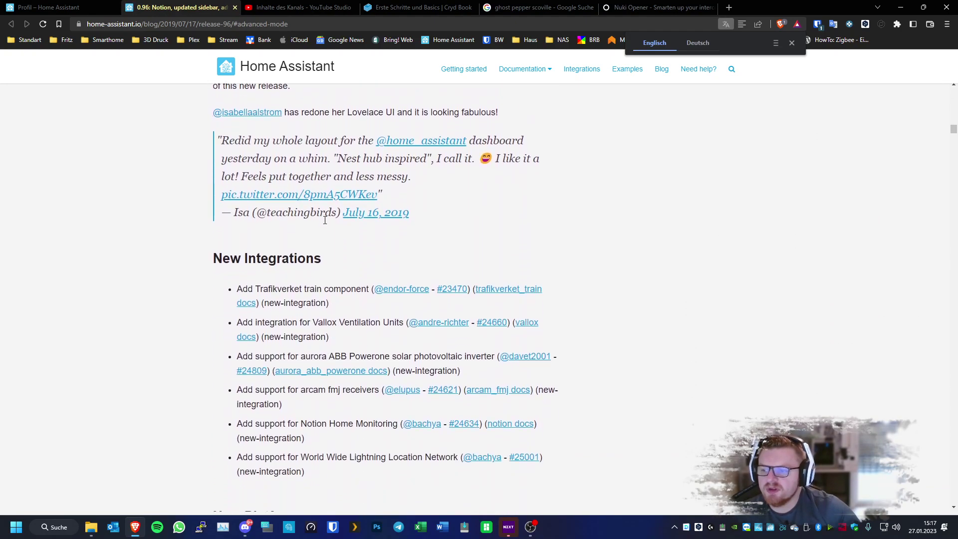
pyautogui.scroll(-5, 325, 220)
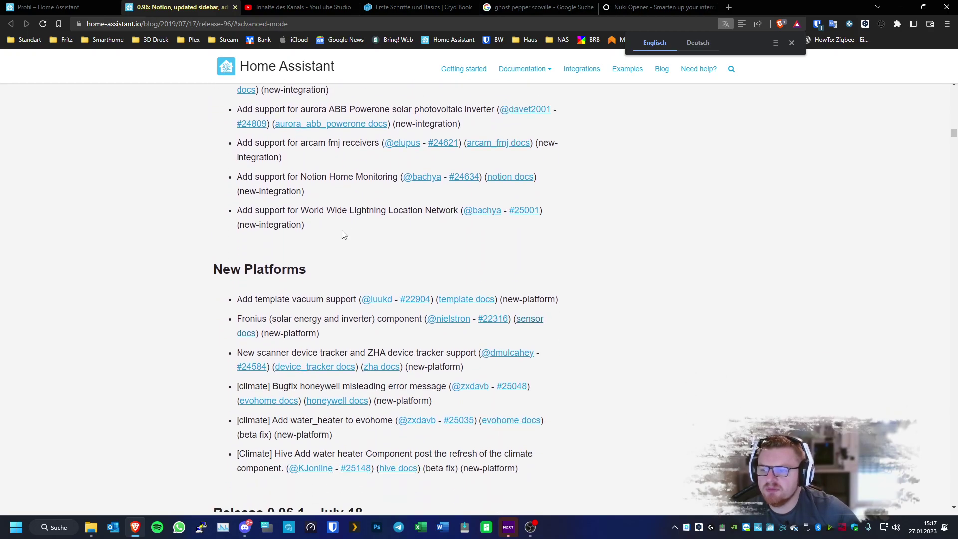
pyautogui.scroll(-5, 344, 235)
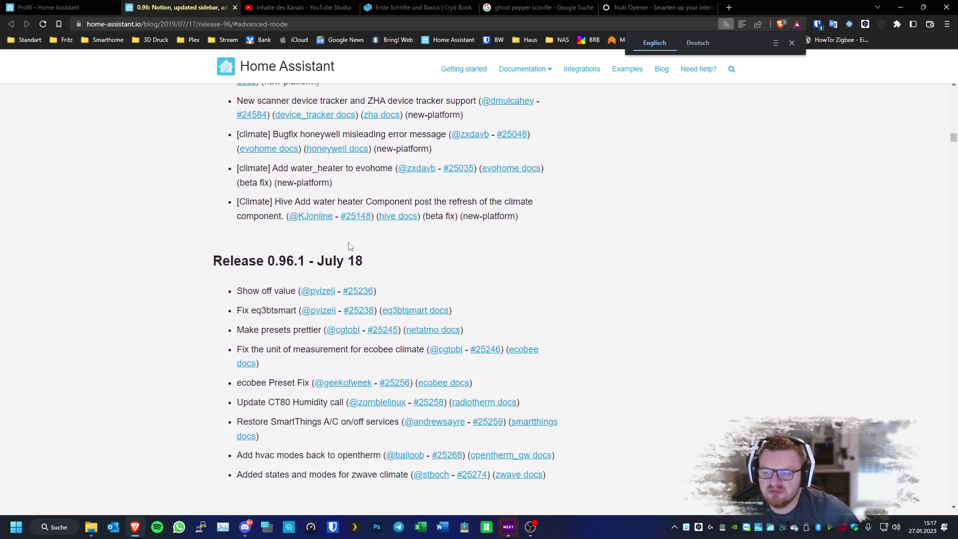
pyautogui.scroll(-12, 347, 247)
pyautogui.scroll(-5, 344, 252)
pyautogui.scroll(20, 343, 252)
pyautogui.click(44, 8)
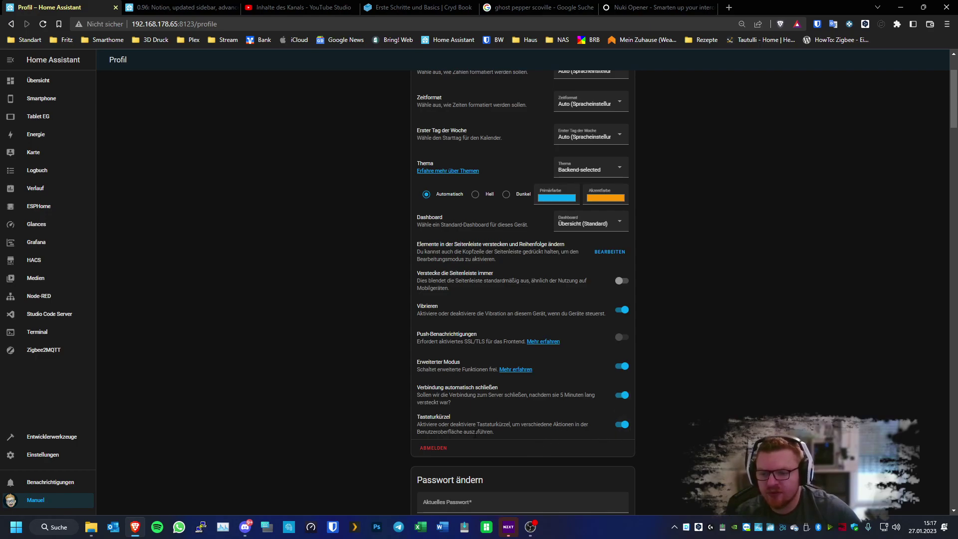
# Step: Examine the profile's password, multi-factor authentication, refresh token and long-lived access token sections
pyautogui.scroll(-4, 574, 409)
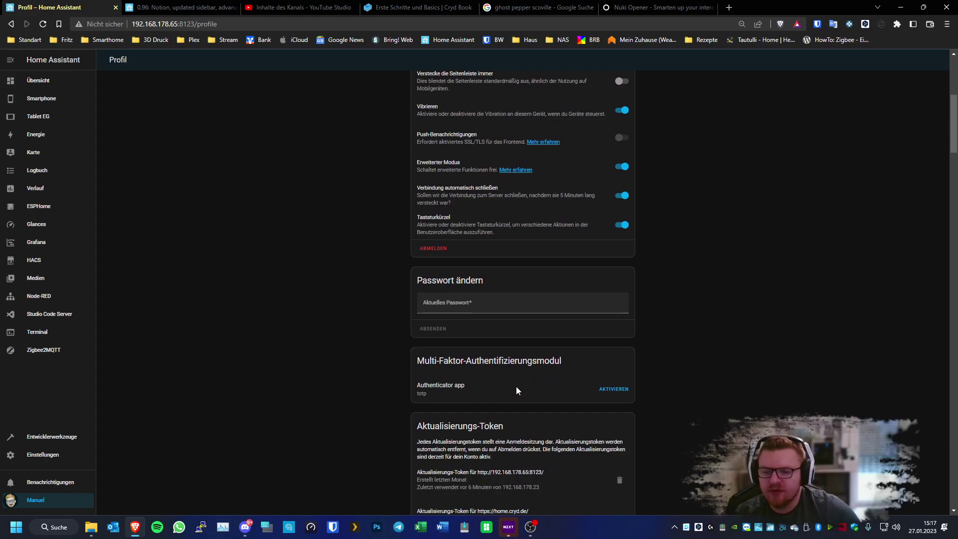
pyautogui.scroll(-2, 516, 389)
pyautogui.scroll(-1, 517, 390)
pyautogui.scroll(-15, 499, 349)
pyautogui.scroll(-15, 505, 352)
pyautogui.scroll(-1, 519, 382)
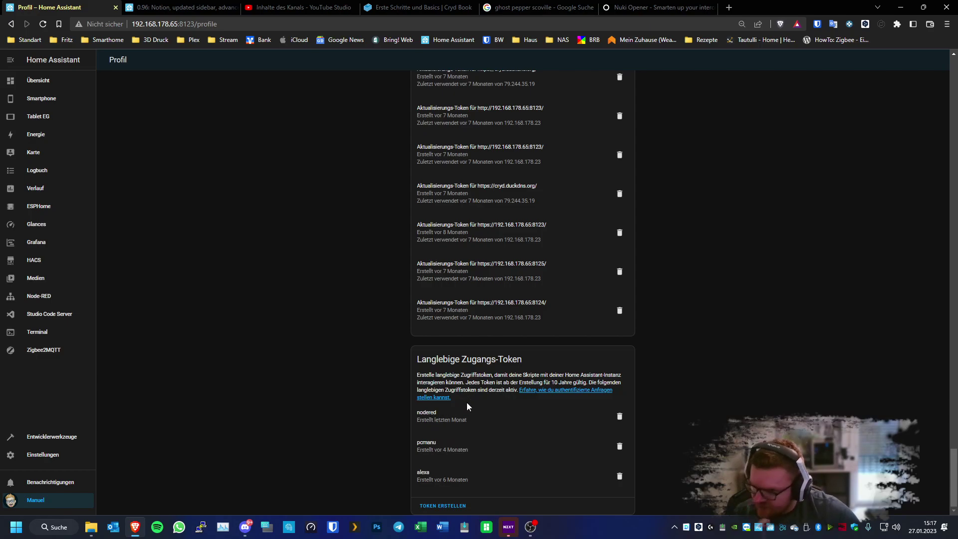
pyautogui.scroll(3, 478, 394)
pyautogui.scroll(15, 482, 399)
pyautogui.scroll(15, 487, 393)
pyautogui.scroll(6, 487, 392)
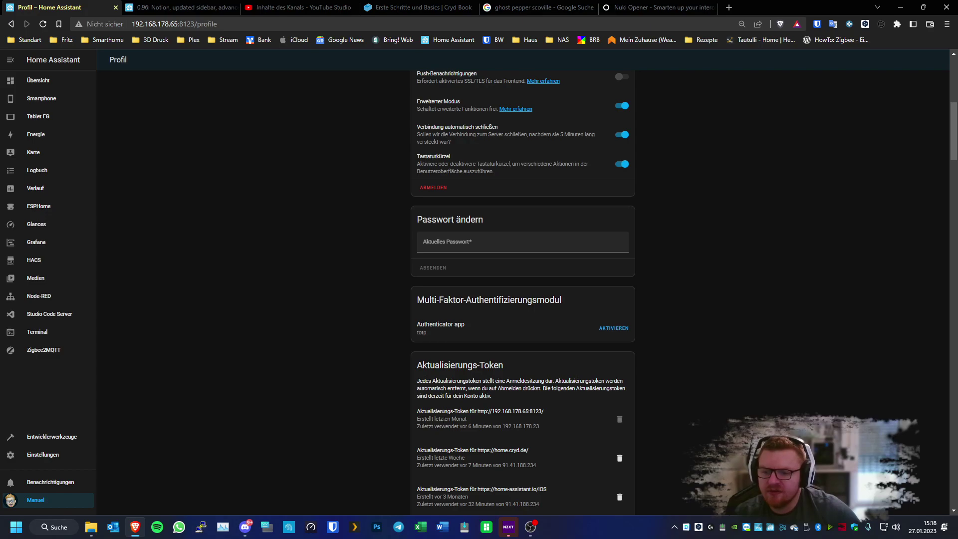
# Step: Review the start of the refresh token list and the general profile settings from language to keyboard shortcuts once more
pyautogui.scroll(-3, 513, 421)
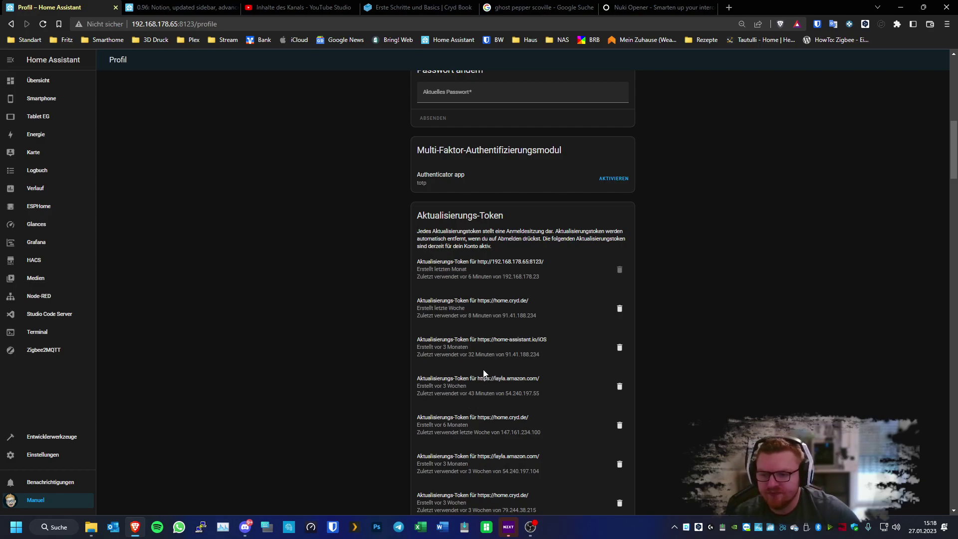
pyautogui.scroll(7, 501, 367)
pyautogui.scroll(-3, 502, 370)
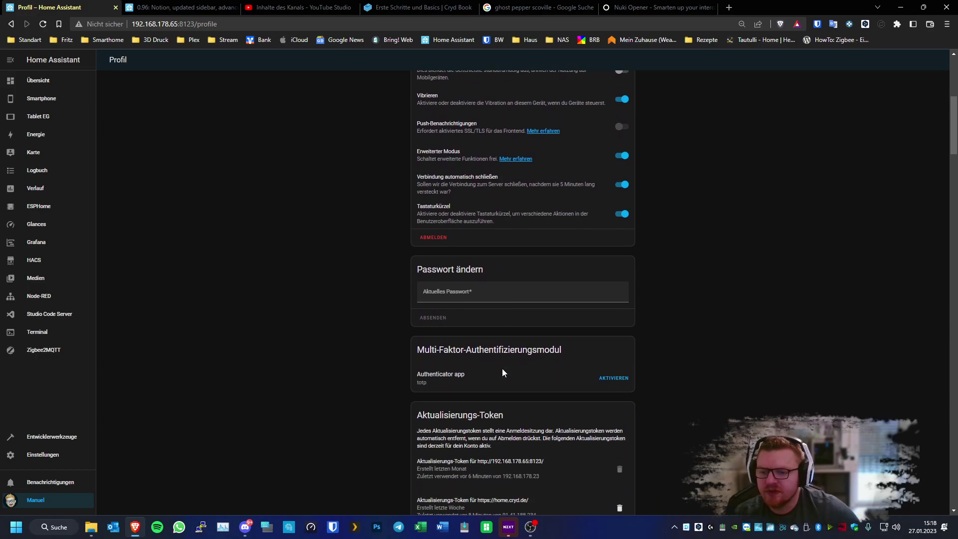
pyautogui.scroll(6, 495, 384)
pyautogui.scroll(-2, 497, 386)
pyautogui.scroll(2, 494, 384)
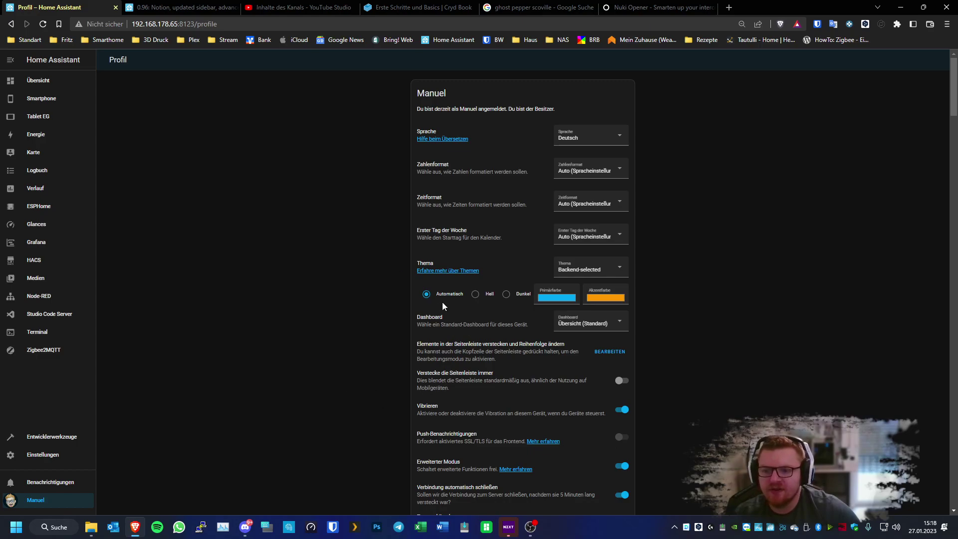
pyautogui.scroll(-6, 443, 305)
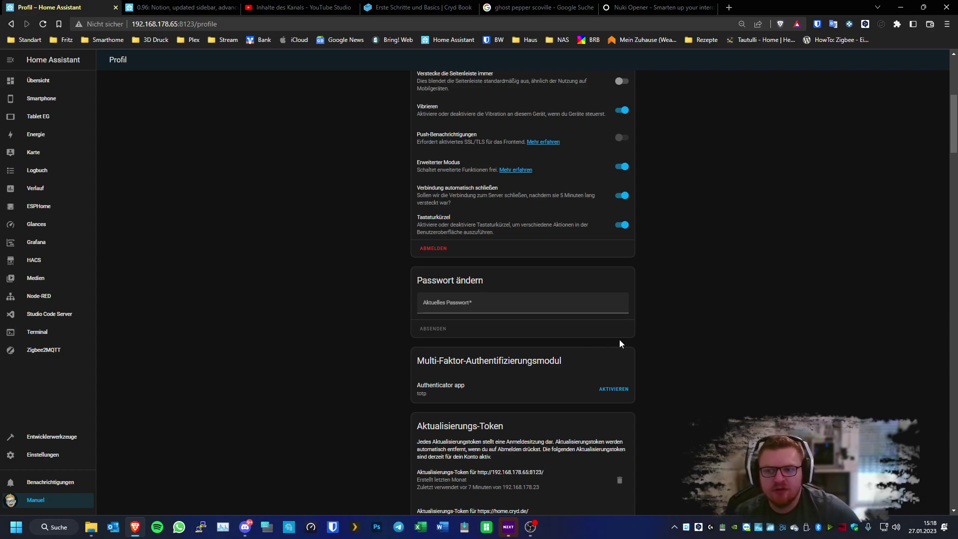
pyautogui.scroll(5, 542, 231)
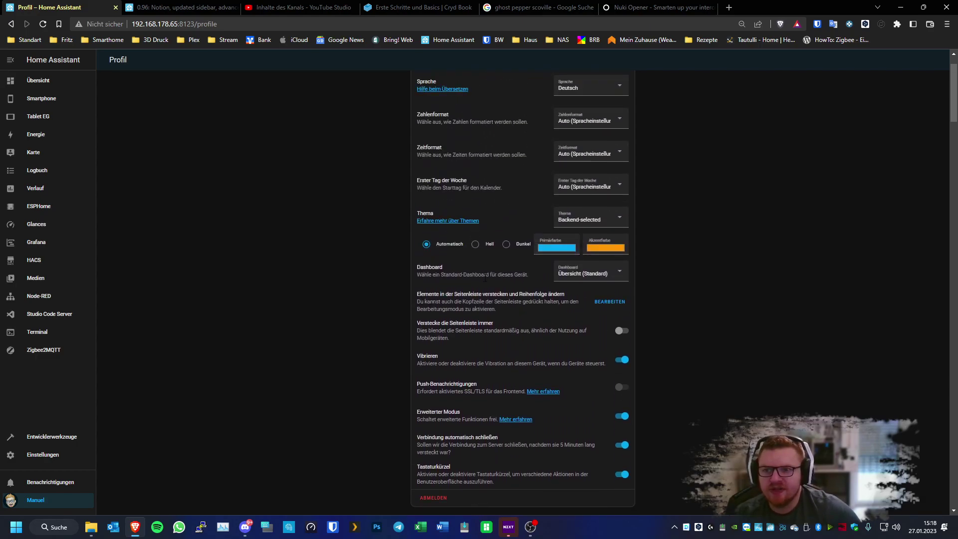
pyautogui.scroll(1, 485, 285)
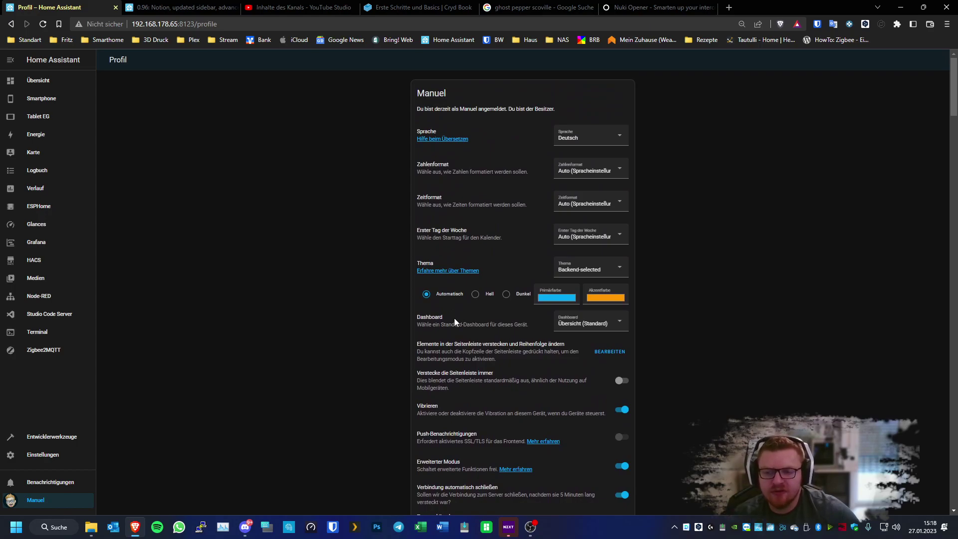